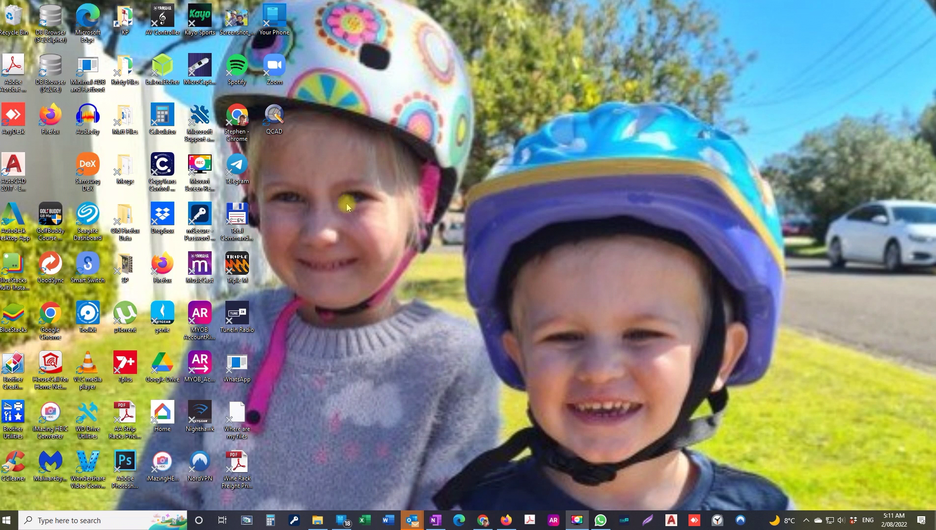
Step: Launch QCAD from its desktop icon to get a blank Untitled 1 drawing
double_click(275, 122)
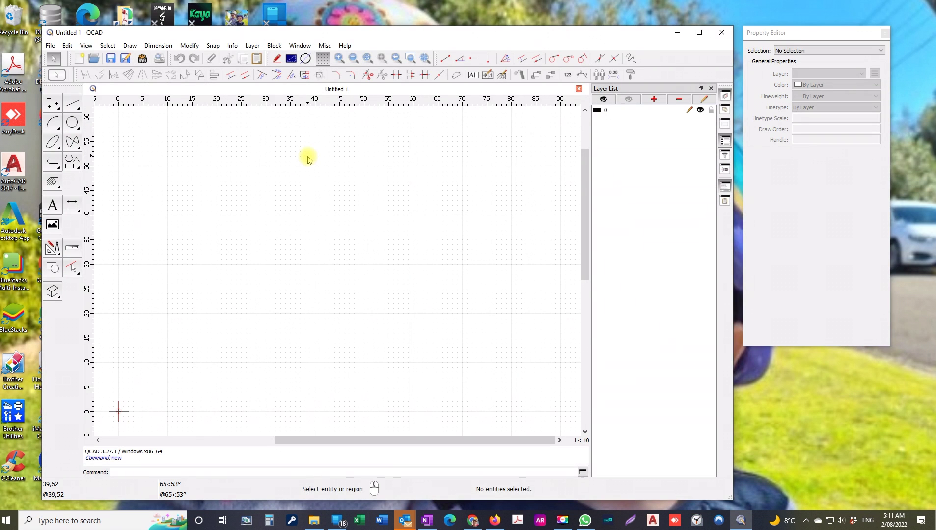
Step: Open the first benchtop DXF file listed under File > Open Recent
left_click(51, 47)
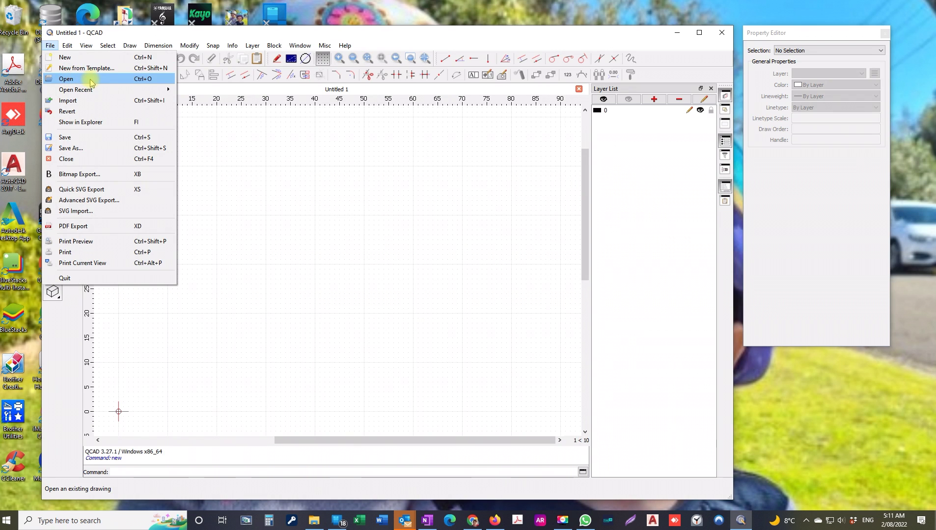
mouse_move(73, 91)
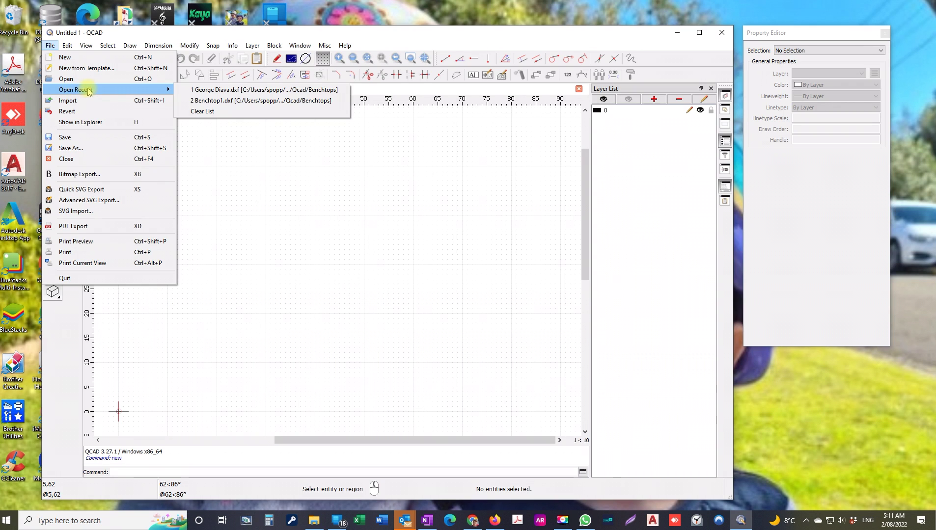
left_click(213, 91)
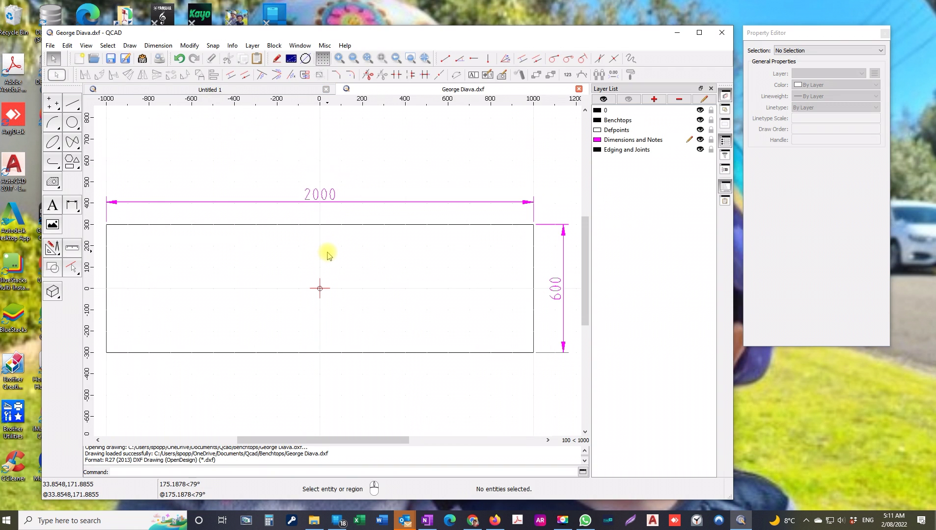
Step: Zoom out on the benchtop drawing and bring up the File menu
scroll(328, 253, "down", 2)
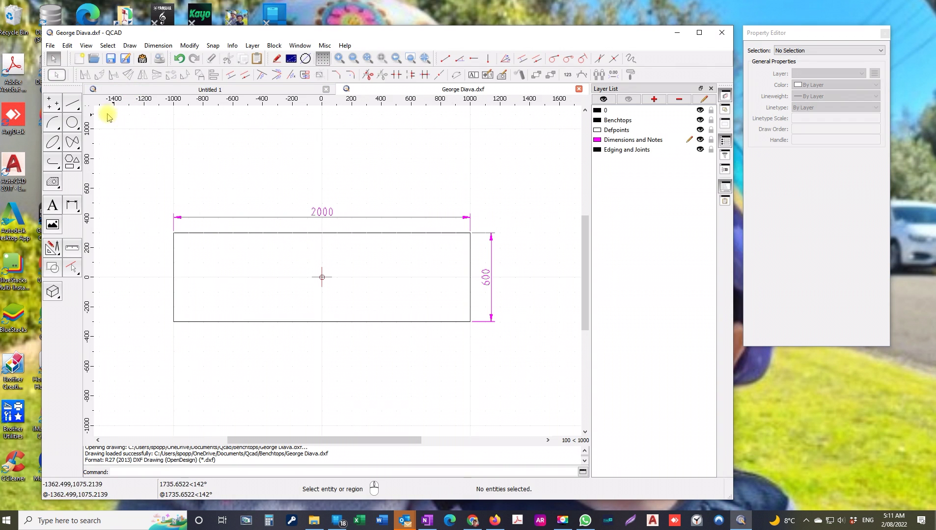
left_click(52, 46)
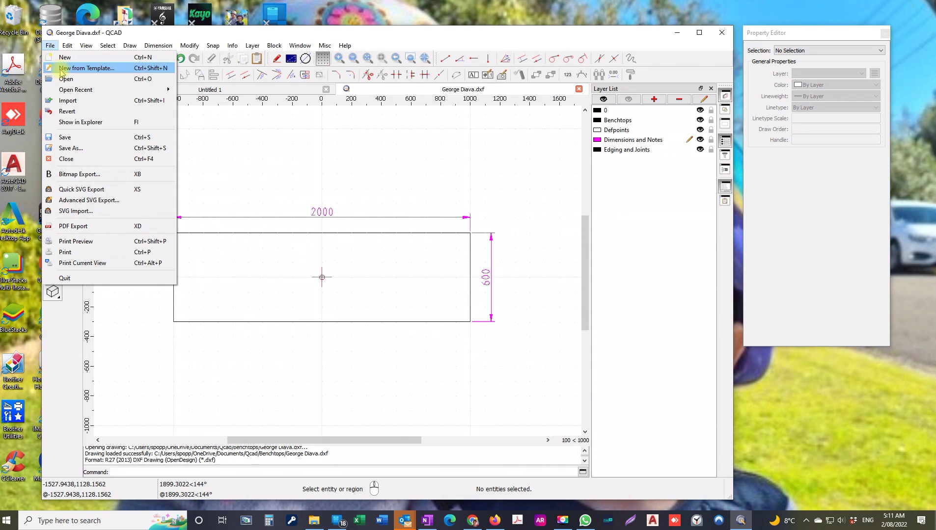
Step: Enter Print Preview and pick the 1:1 preset drawing scale
left_click(84, 244)
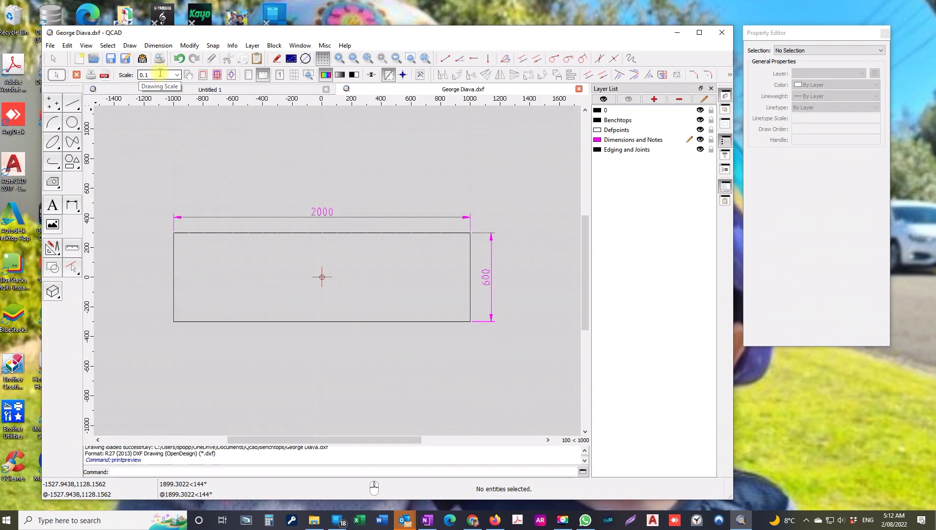
left_click(177, 75)
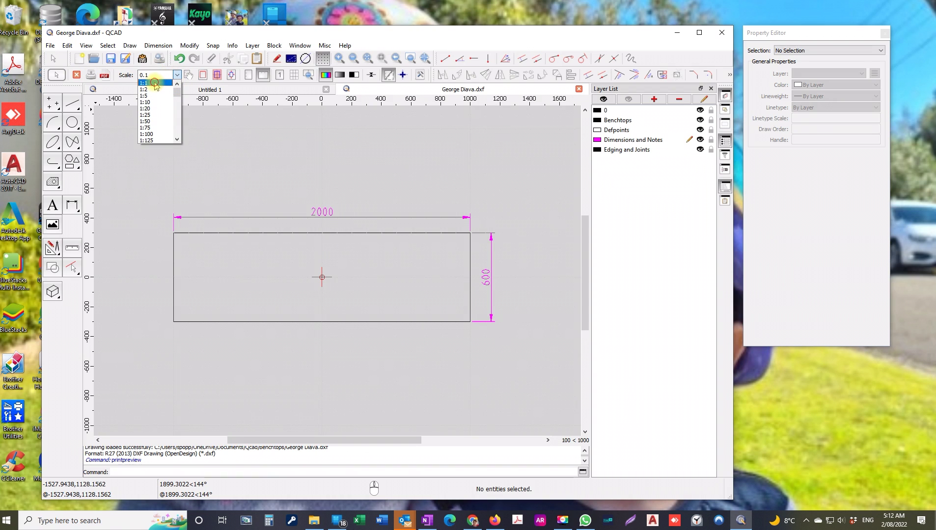
left_click(162, 83)
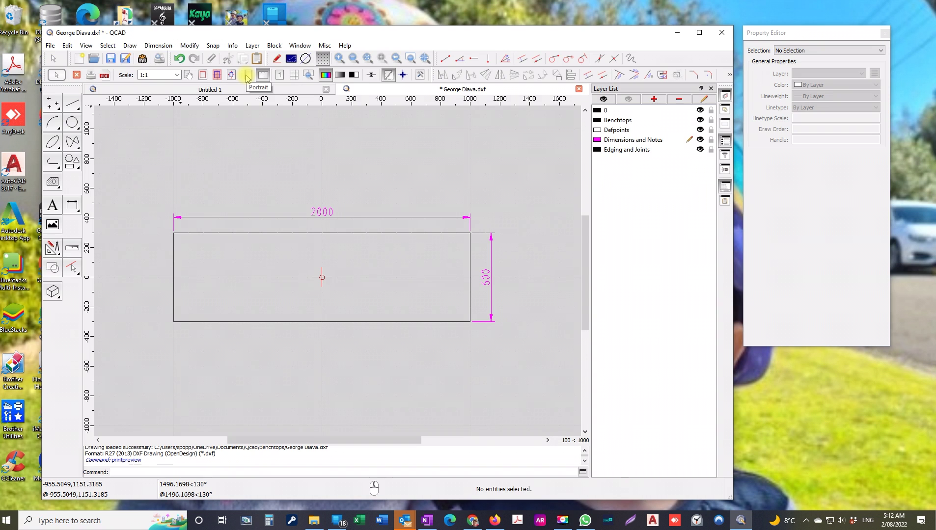
Step: Apply Landscape orientation and Single Page view from the print preview toolbar
left_click(262, 75)
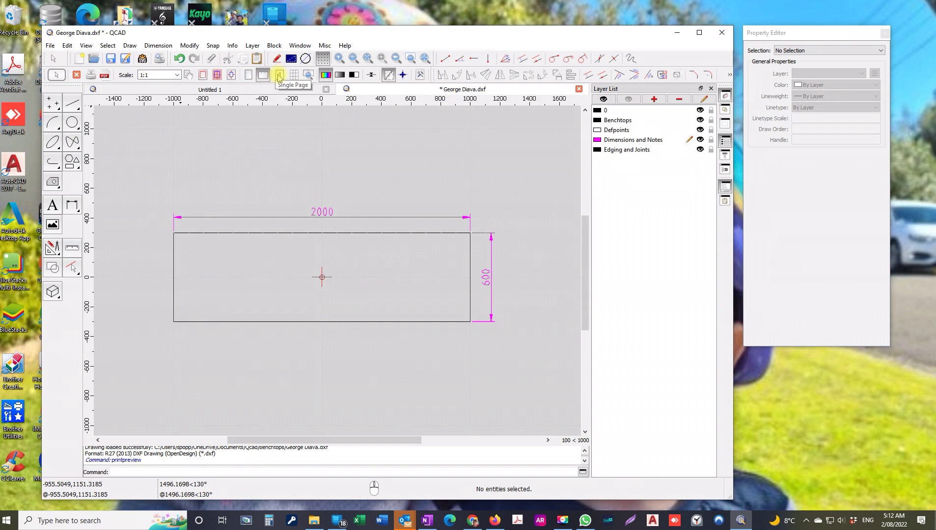
left_click(279, 79)
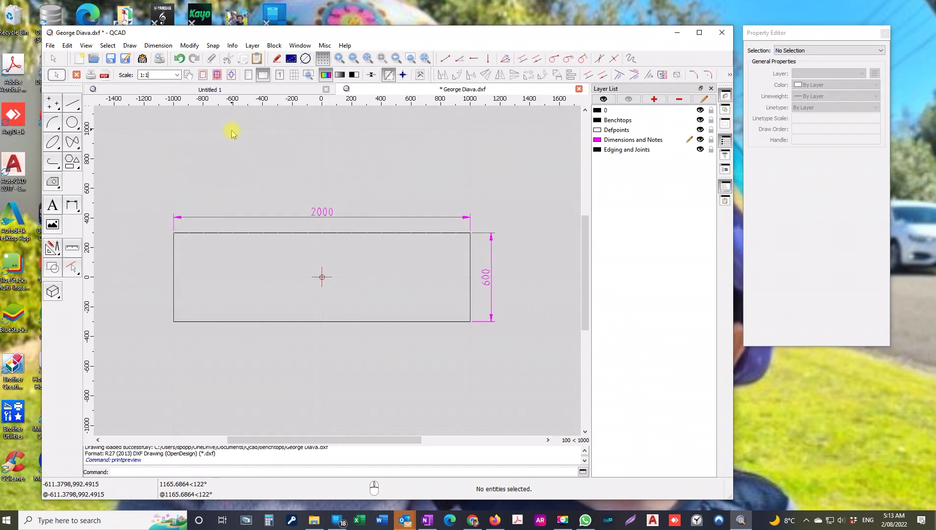
left_click(264, 80)
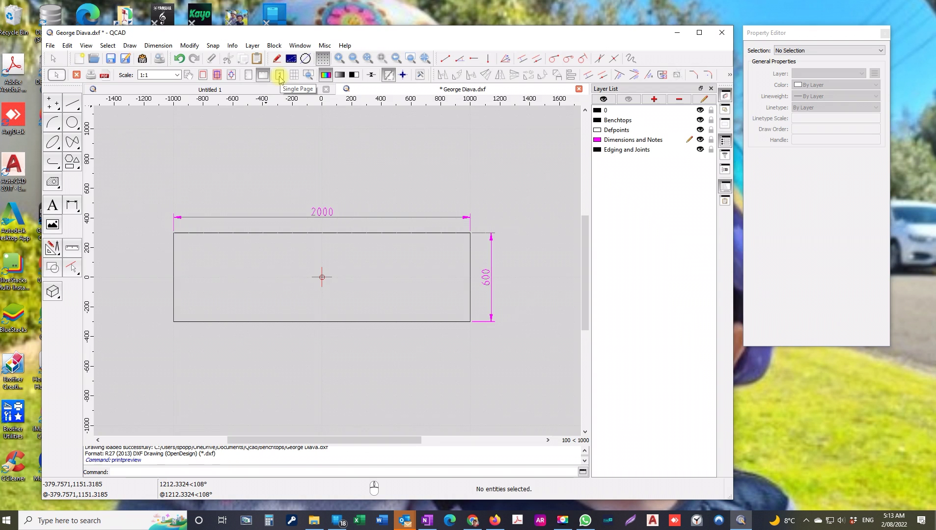
left_click(280, 76)
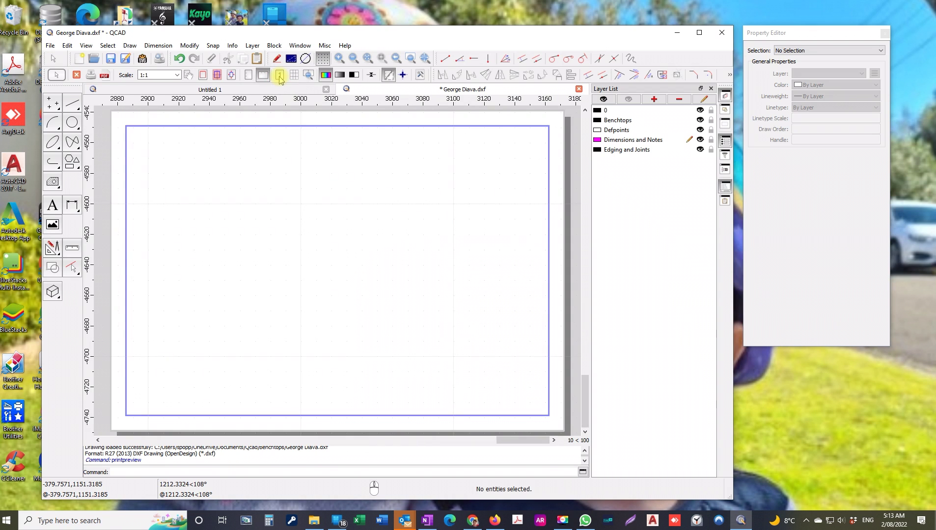
Step: Auto-fit the drawing, trim the scale from 0.128 to 0.1, then auto-centre it
left_click(203, 77)
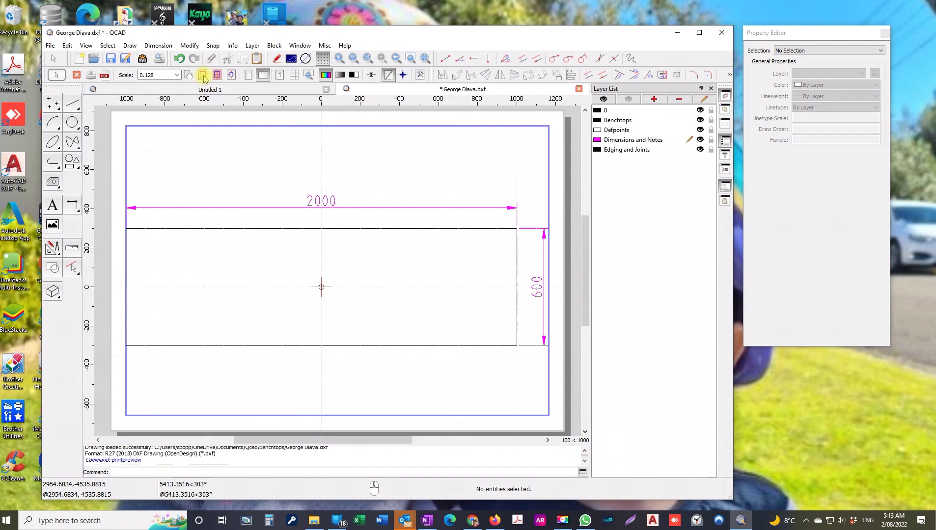
double_click(148, 75)
left_click_drag(148, 75, 152, 76)
key("BackSpace")
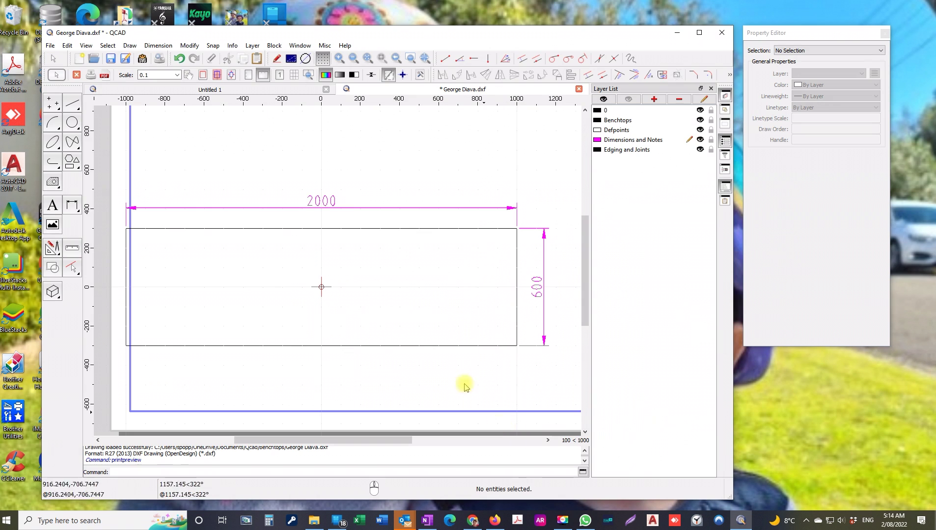
left_click(231, 75)
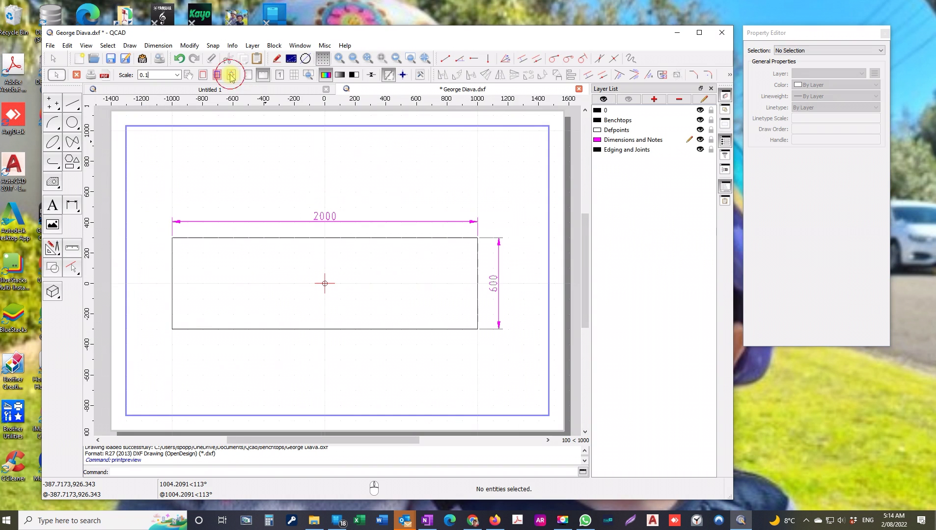
Step: Save the benchtop drawing and start Export to PDF into the Benchtops folder
left_click(111, 59)
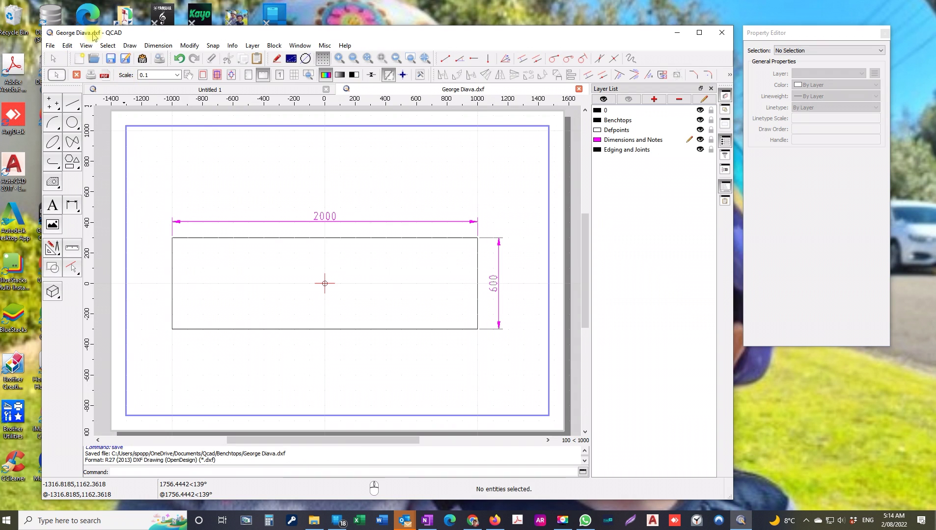
left_click(105, 76)
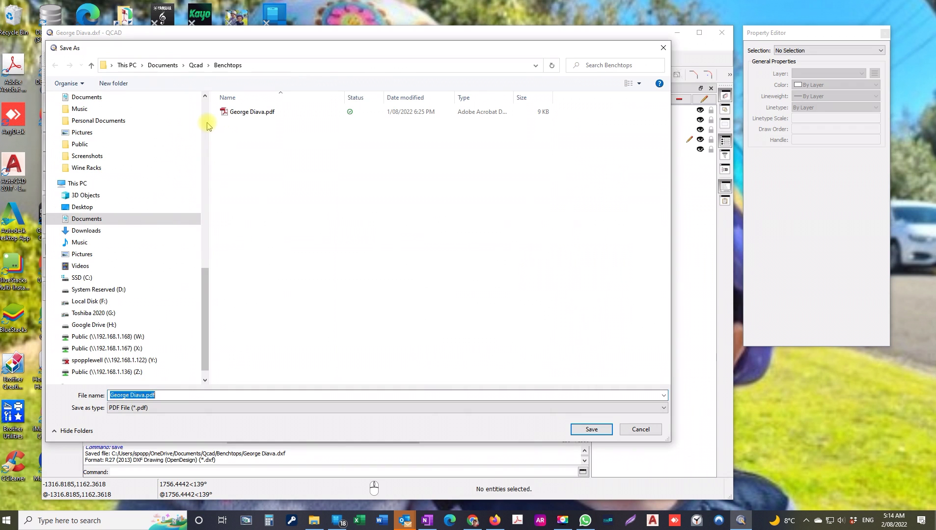
Step: Browse to OneDrive Documents > Adobe PDF > Qcad and save over the existing benchtop PDF
left_click(206, 127)
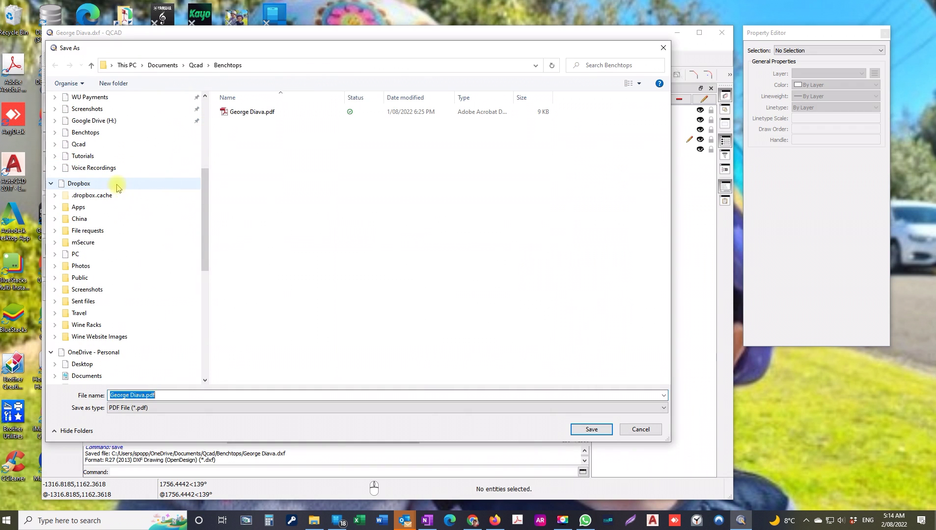
scroll(117, 187, "up", 2)
scroll(116, 185, "up", 1)
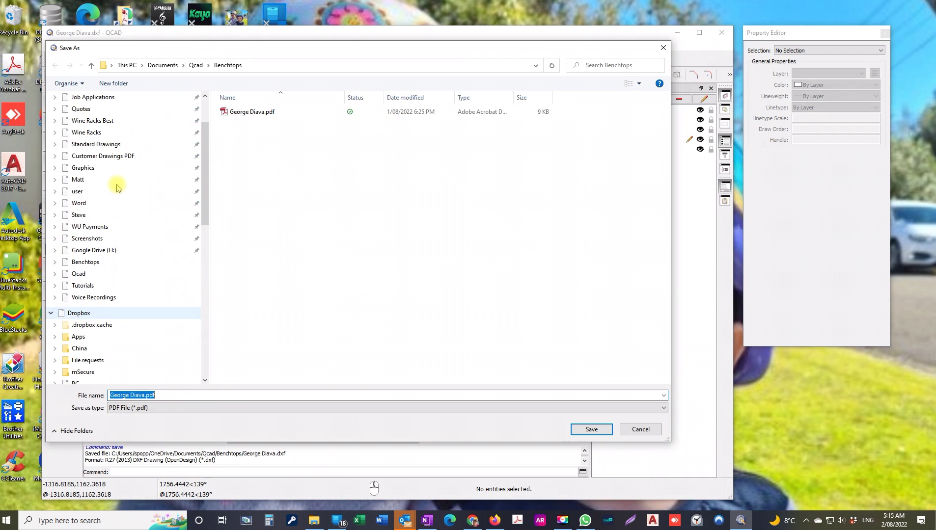
scroll(120, 186, "down", 5)
scroll(124, 198, "down", 1)
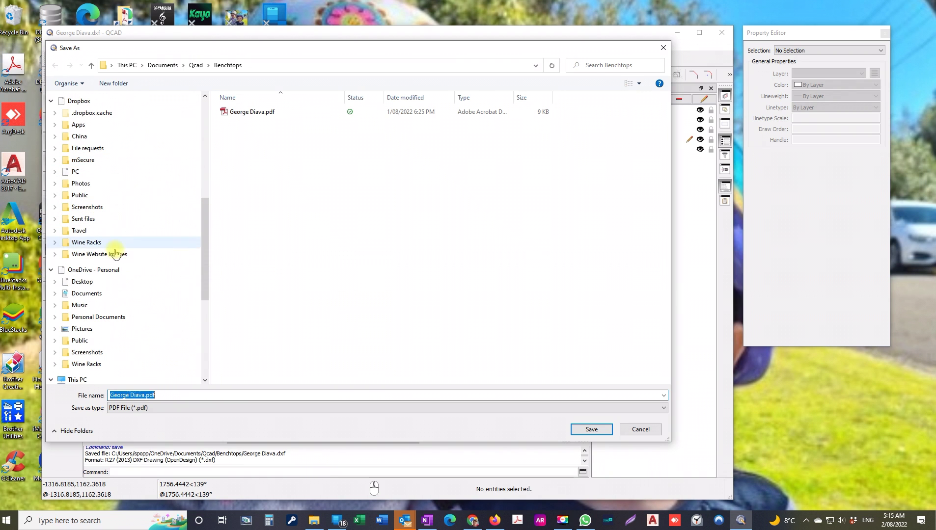
left_click(91, 297)
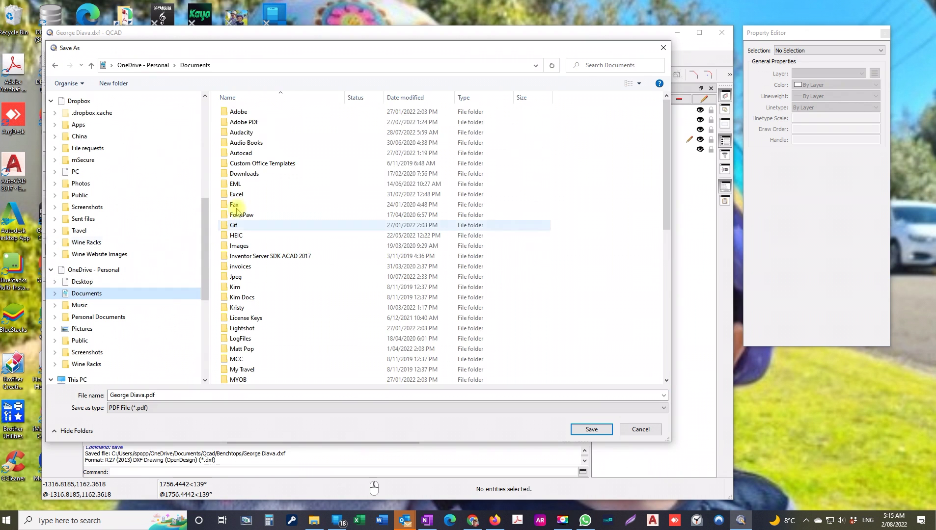
double_click(243, 123)
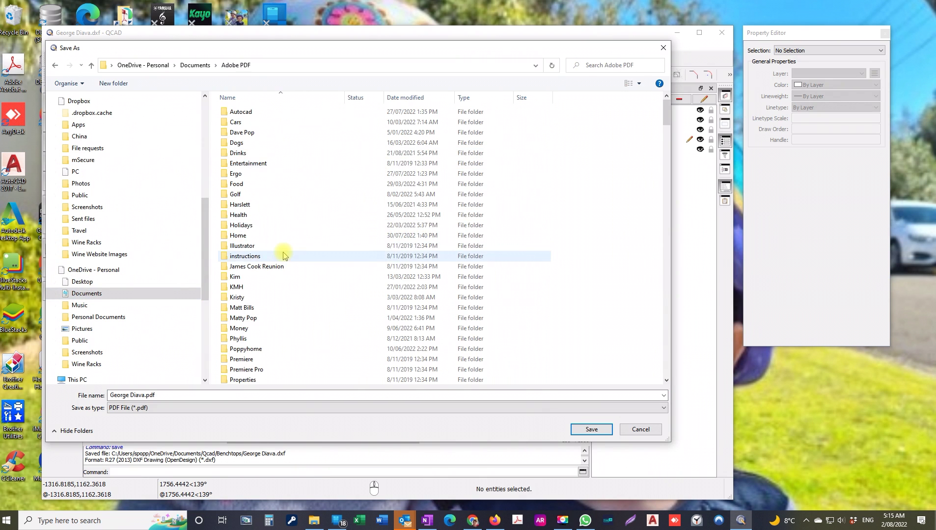
scroll(283, 253, "down", 4)
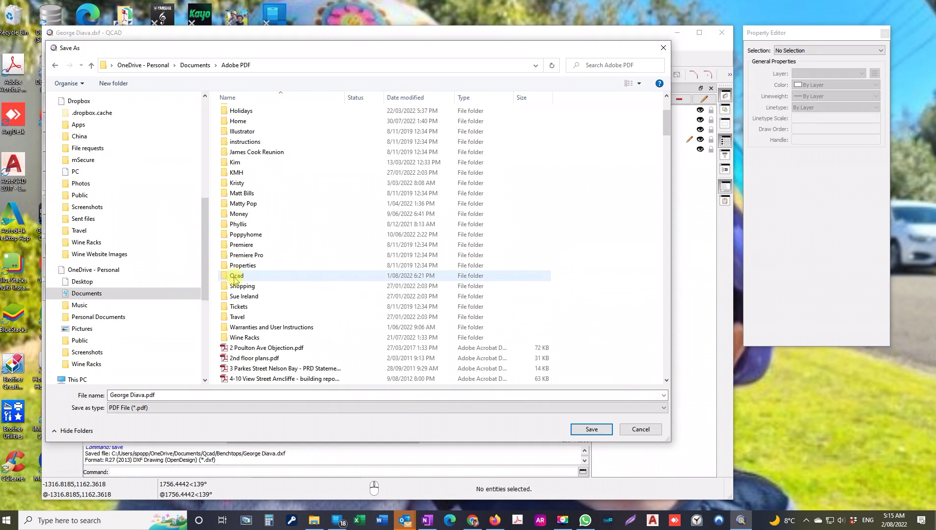
double_click(228, 277)
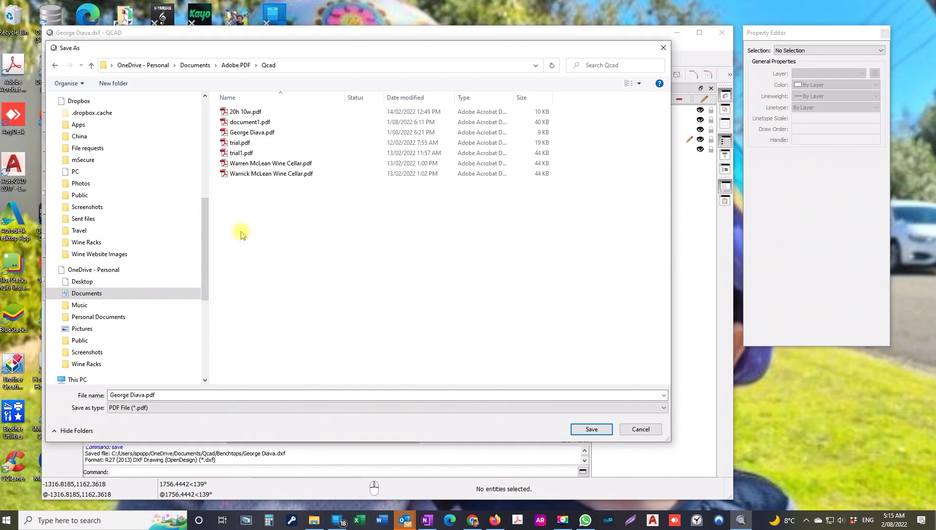
left_click(246, 133)
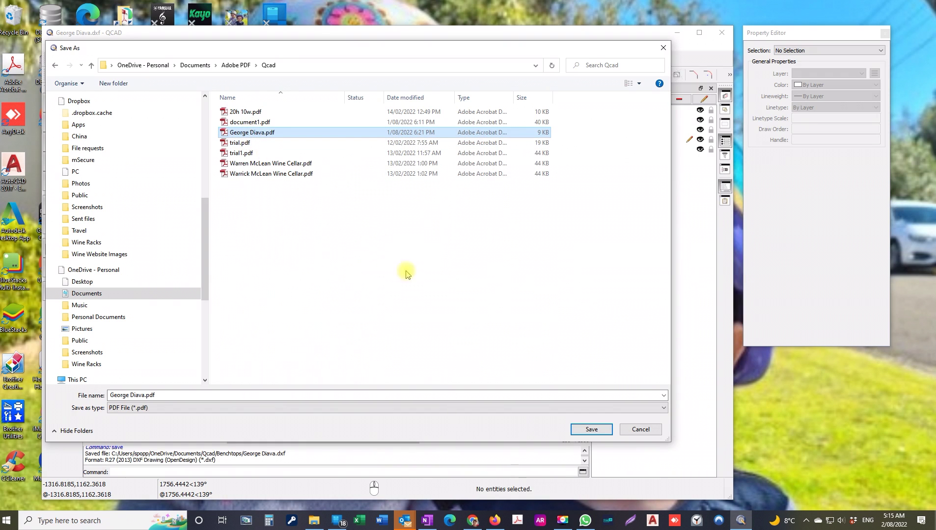
left_click(592, 430)
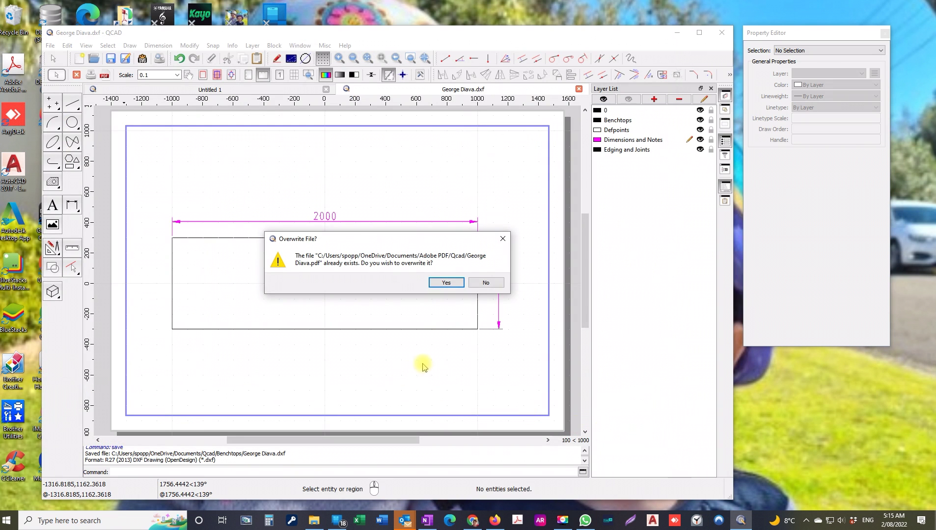
Step: Answer Yes to overwrite the existing benchtop PDF
left_click(446, 282)
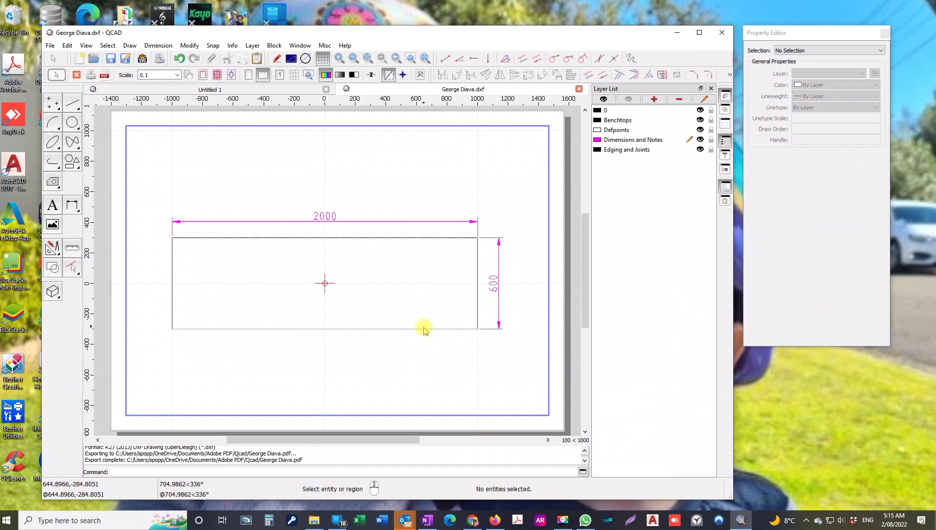
Step: Open the exported PDF in Acrobat Pro, move its window into view and maximise it
left_click(104, 76)
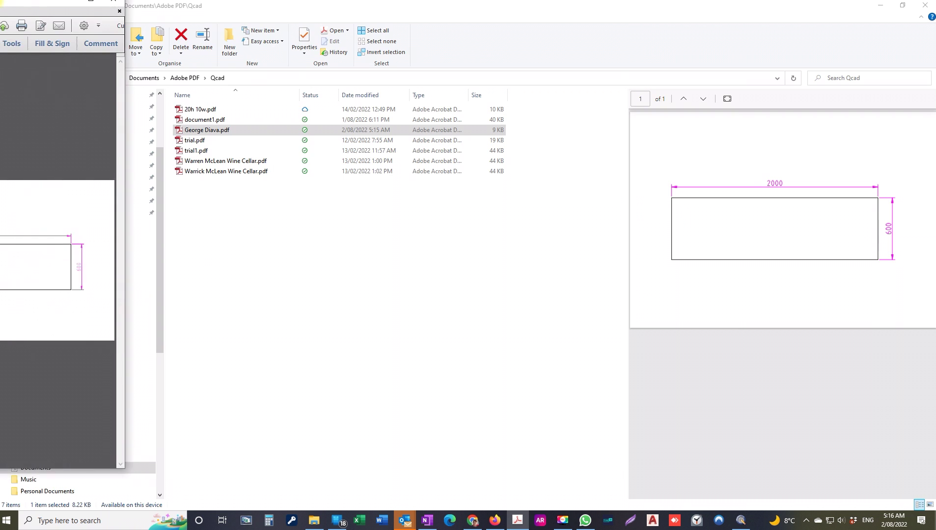
left_click_drag(199, 15, 414, 20)
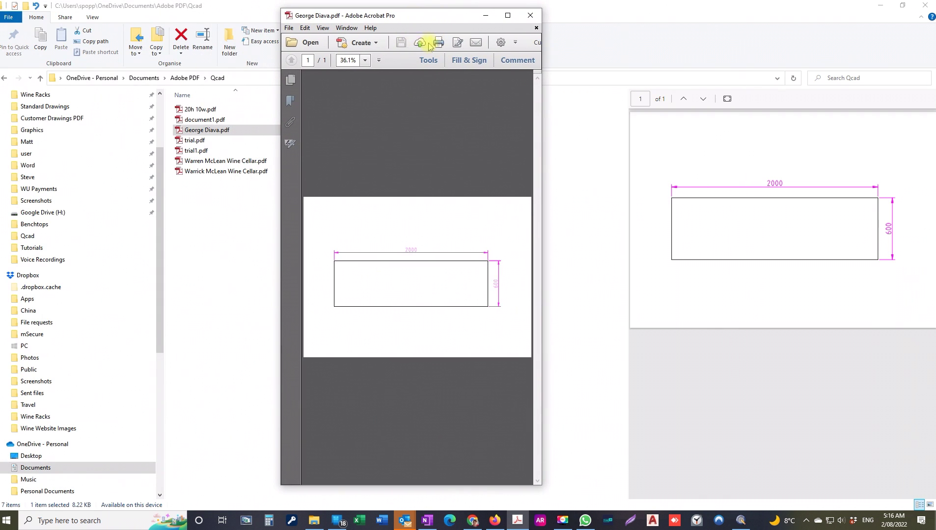
left_click(507, 18)
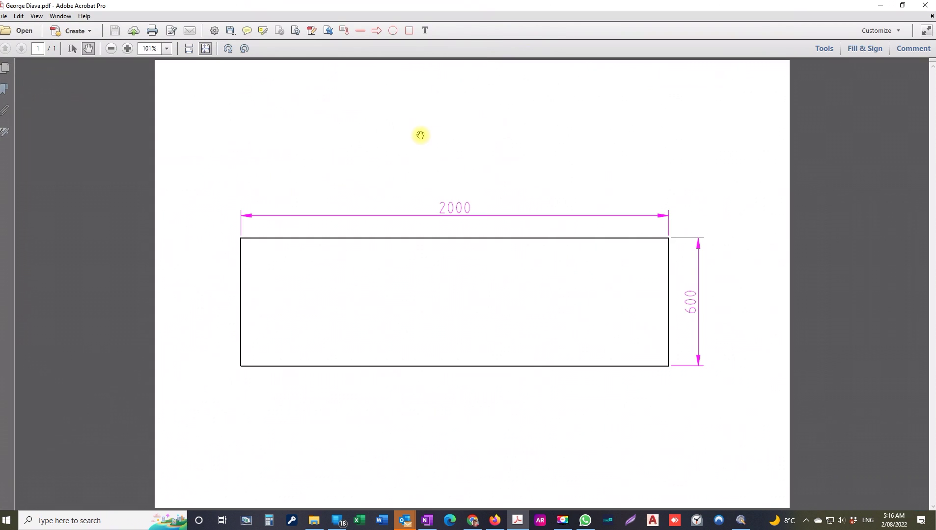